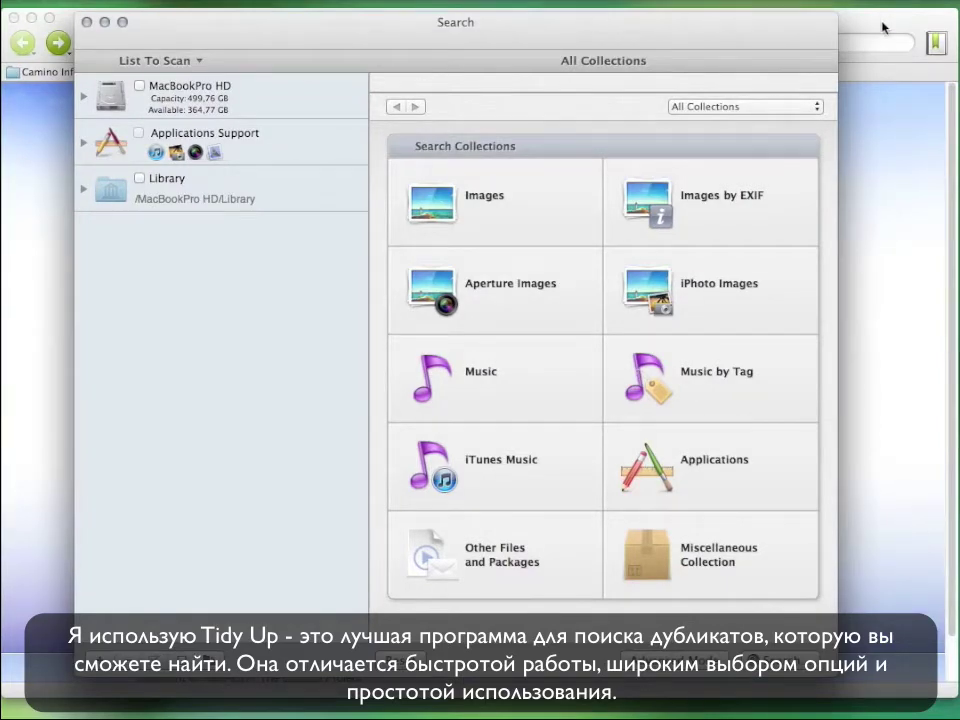
click(883, 27)
click(557, 43)
text(w)
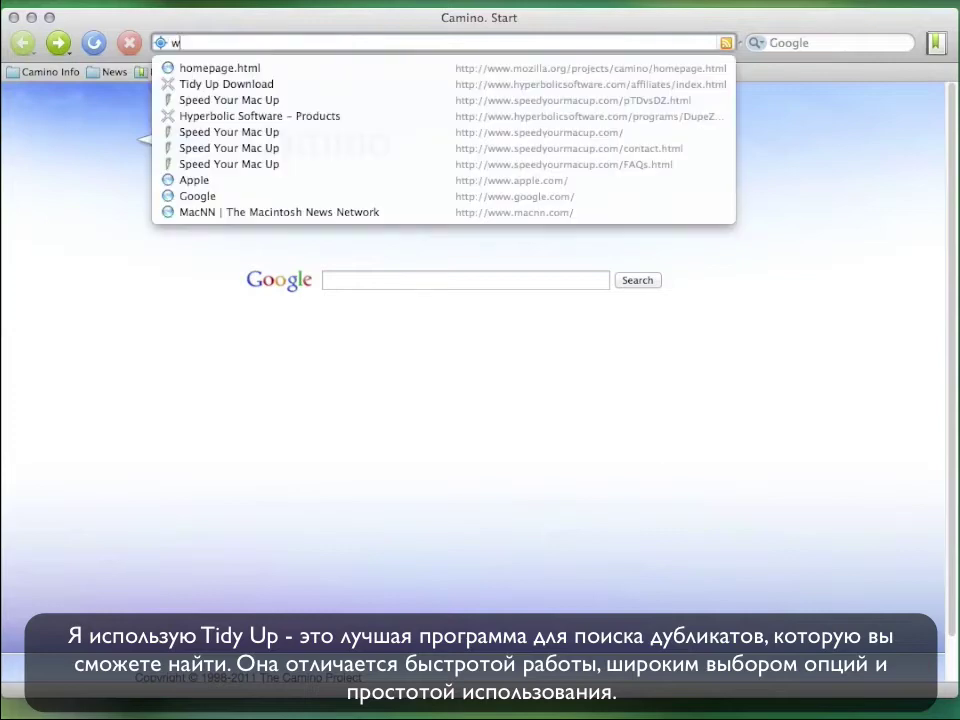
text(ww.speed)
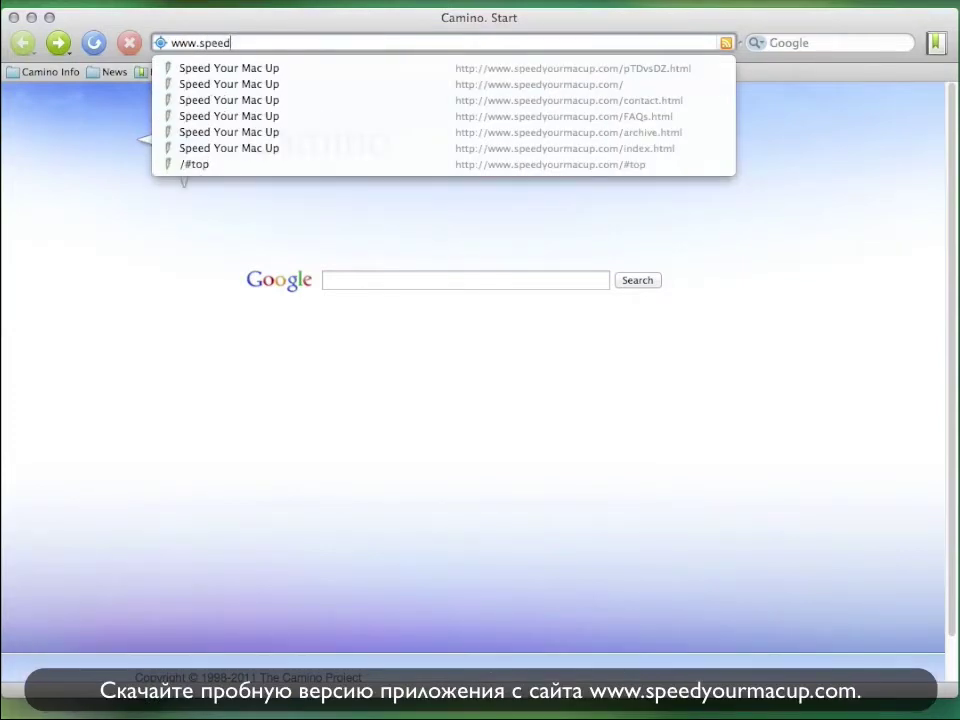
text(yourmacu)
text(p.com)
key(Return)
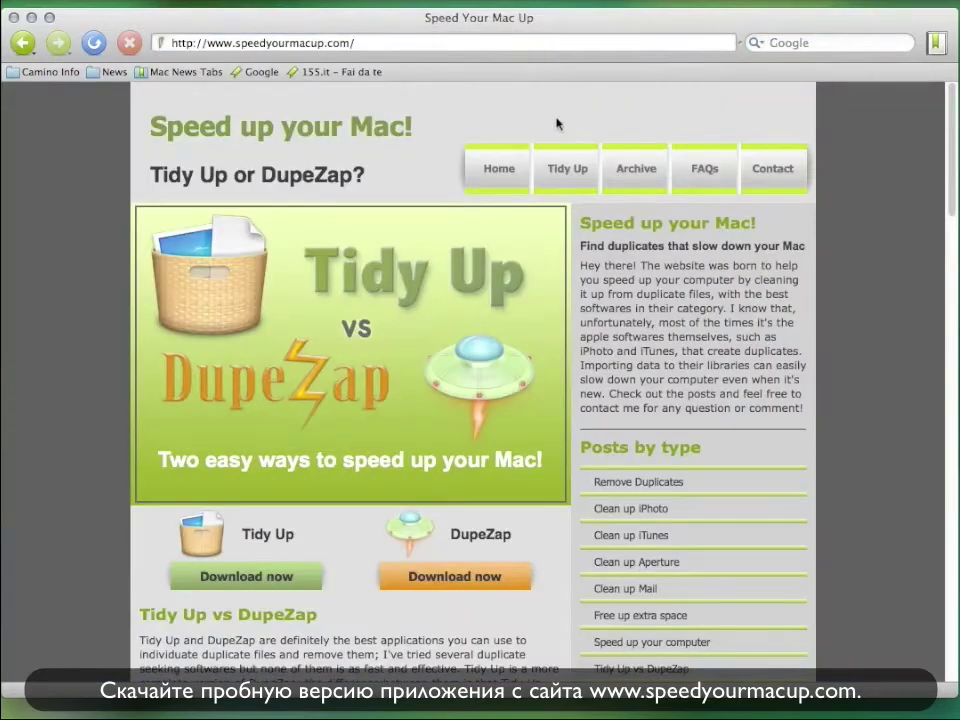
click(561, 176)
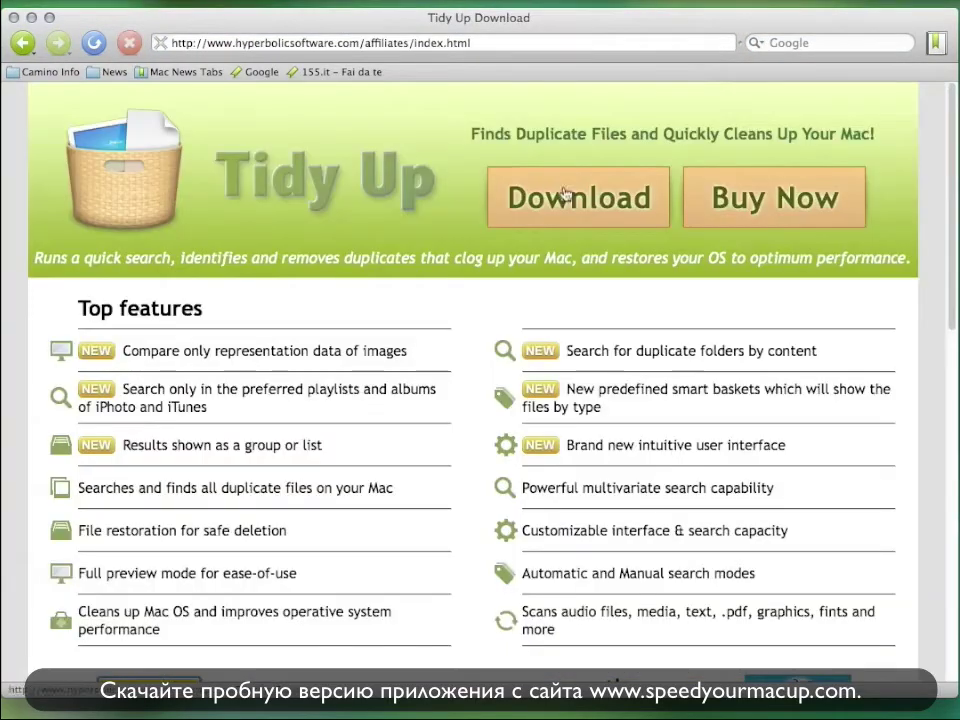
click(567, 197)
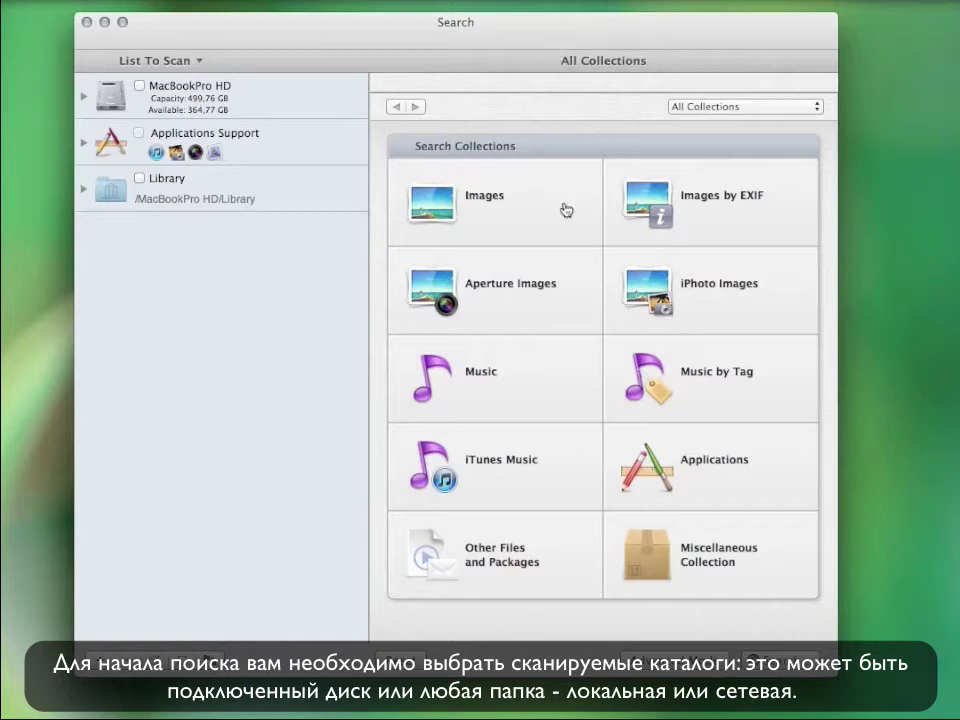
Step: Under Applications Support, tick iPhoto Images so its 1,321 photos are included in the scan
click(85, 143)
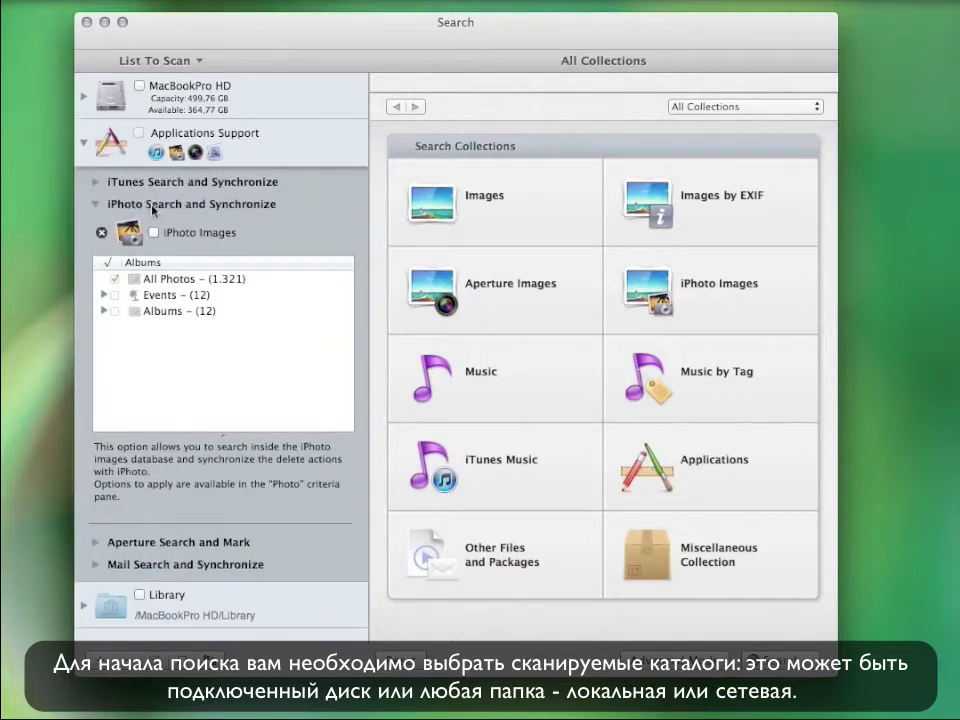
click(153, 232)
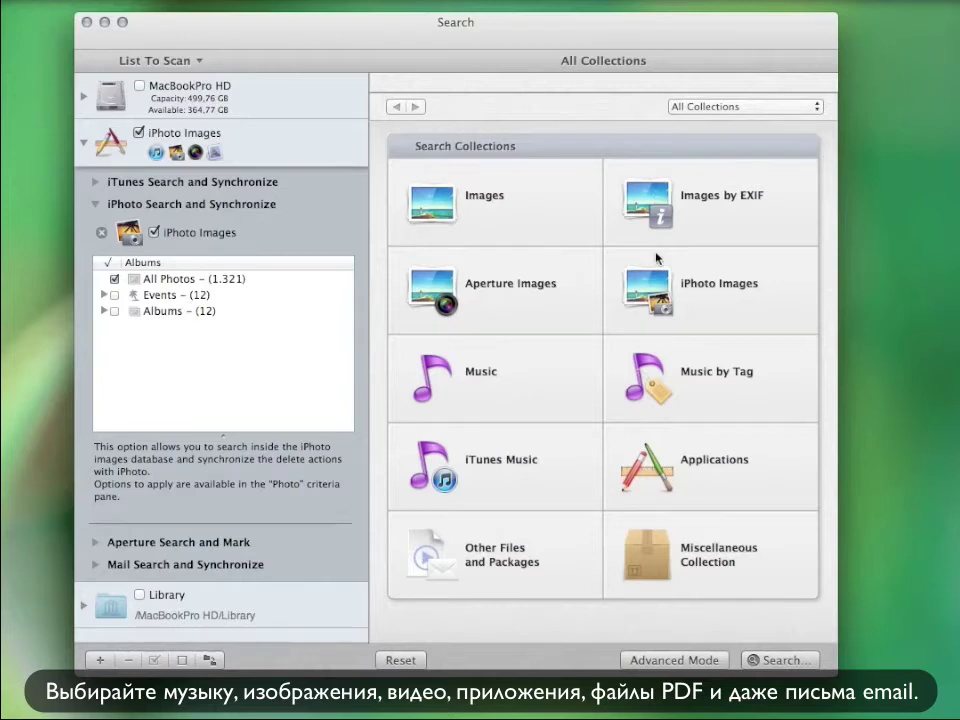
Step: Look through the other files and packages options, then return to the simple collection choices
click(520, 545)
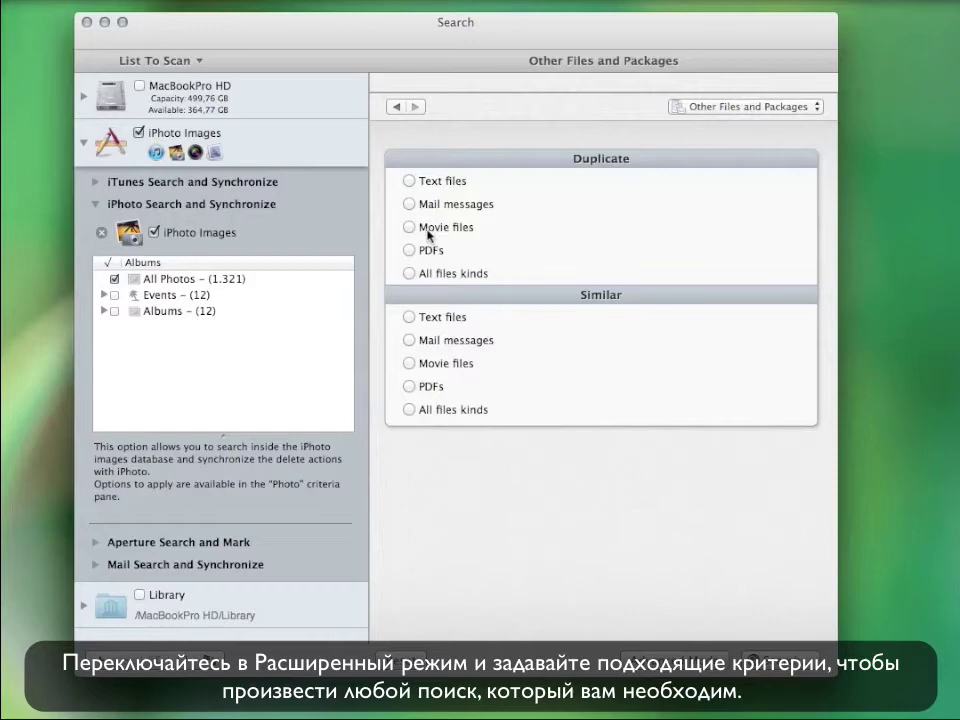
click(396, 107)
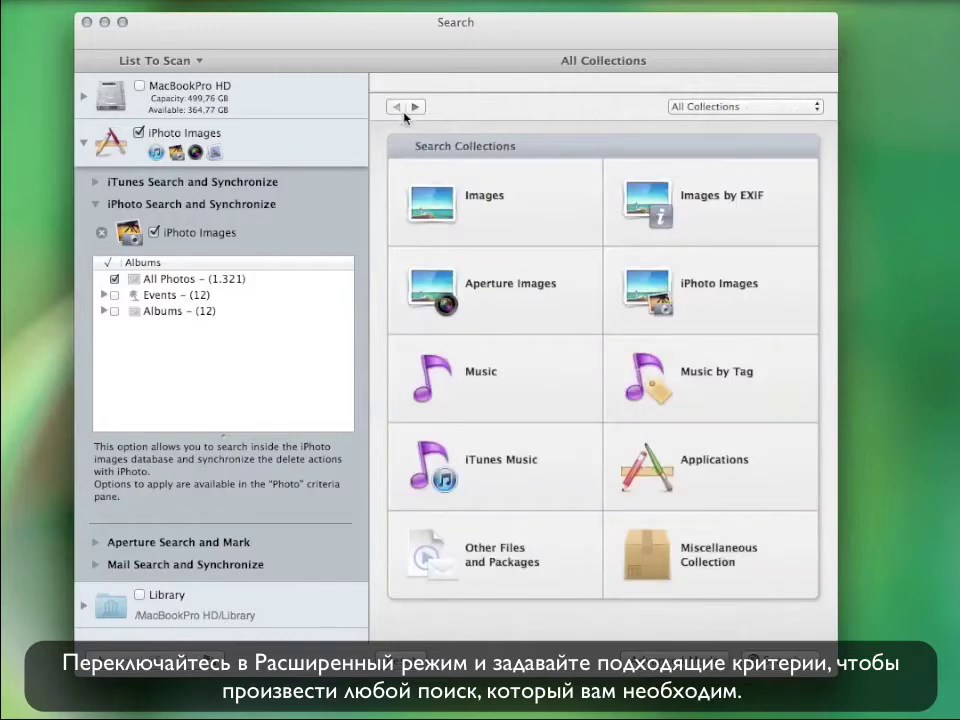
click(594, 578)
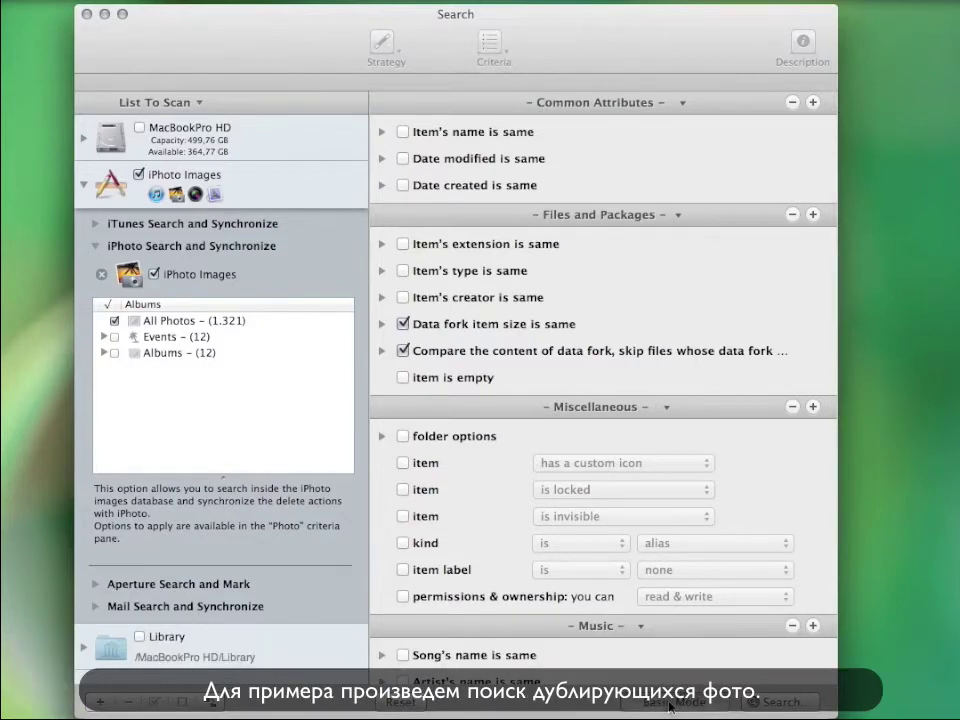
click(670, 705)
Step: Launch a search of iPhoto Images for duplicates matched by content only
click(678, 305)
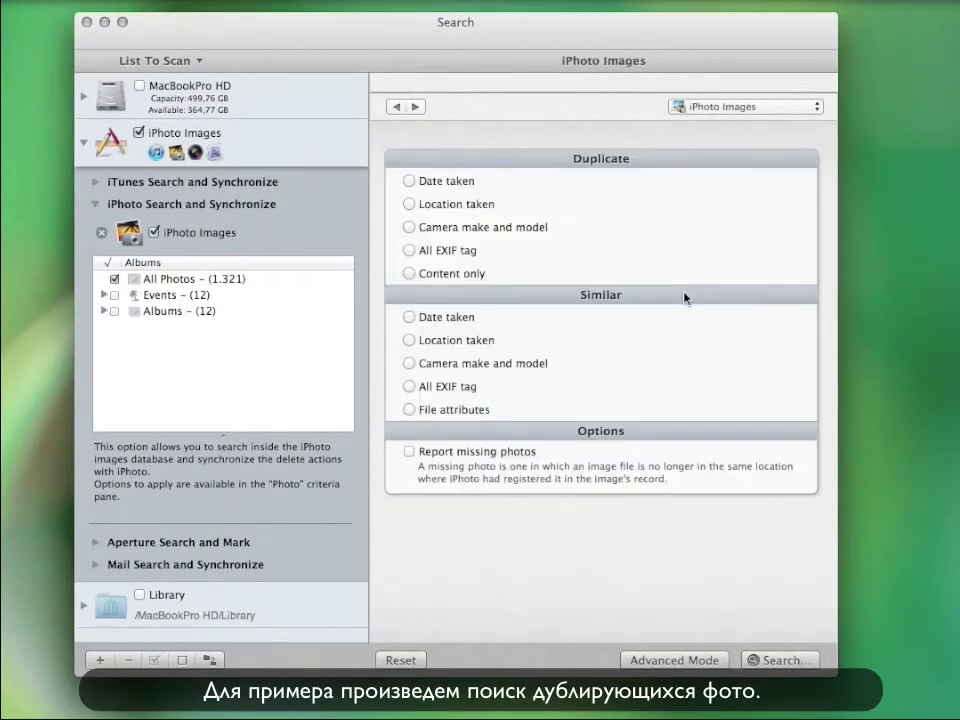
click(428, 276)
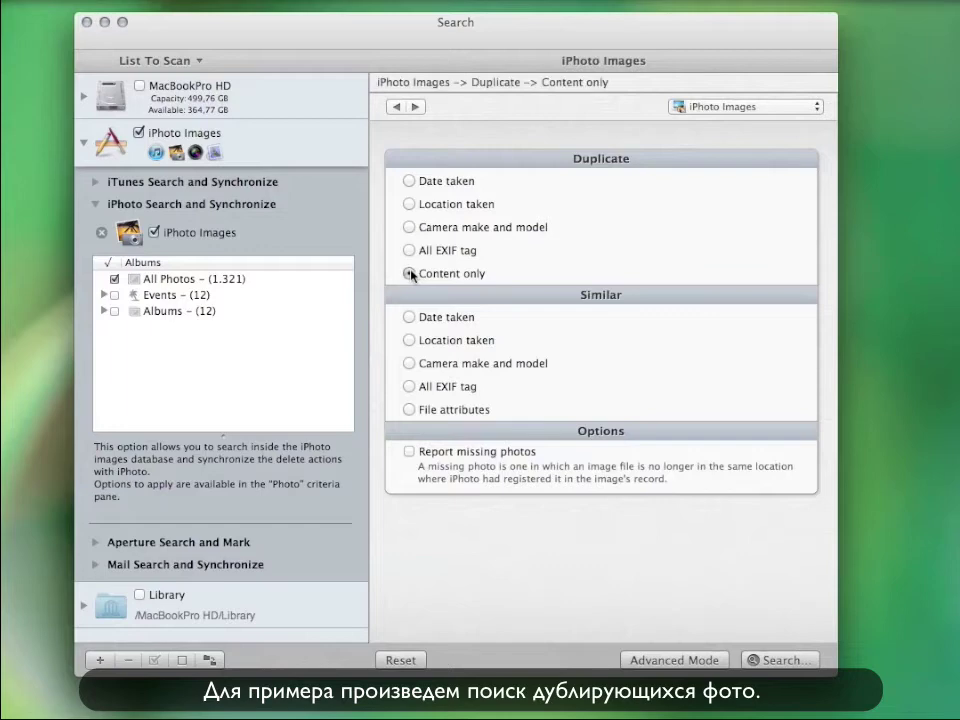
click(785, 662)
Step: Run the search at Fastest speed, then Quick Look DSCN0601.JPG and show its file location
key(Return)
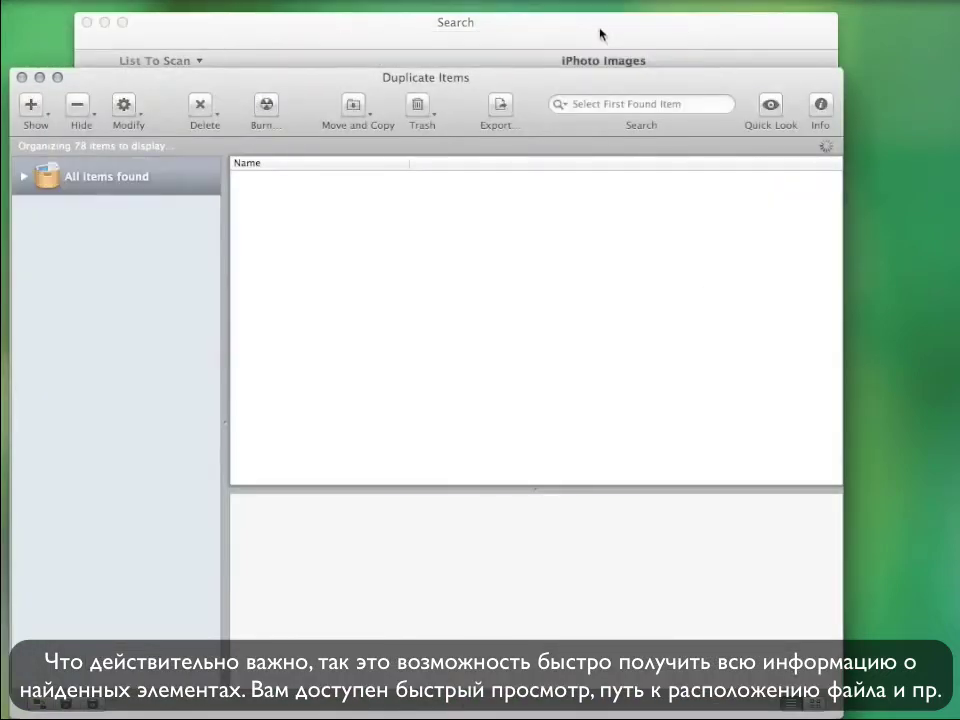
drag(600, 85, 640, 40)
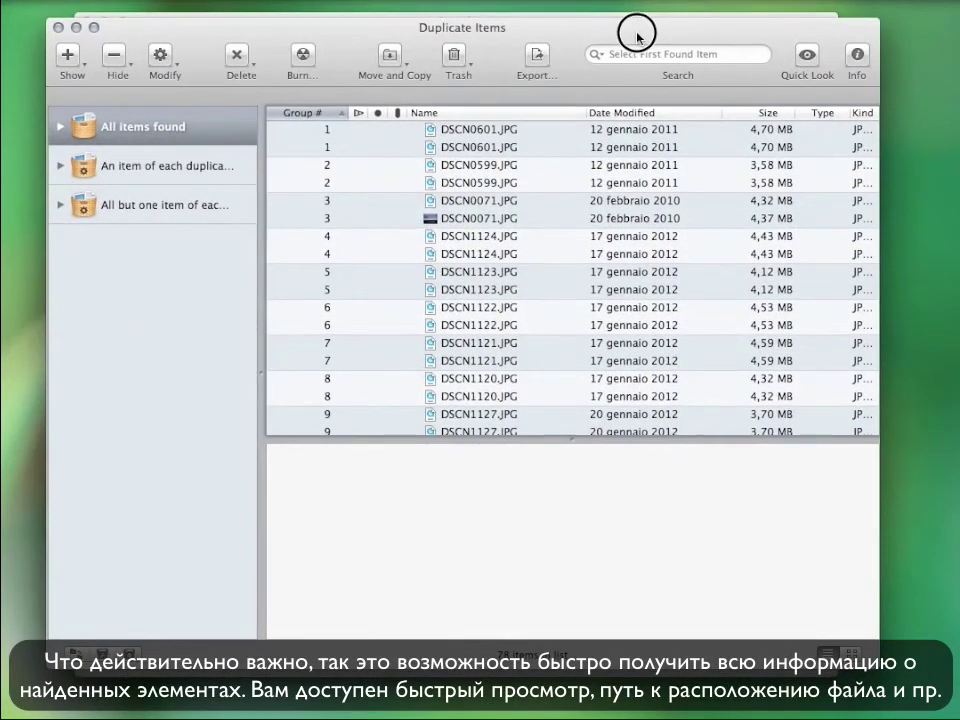
click(536, 132)
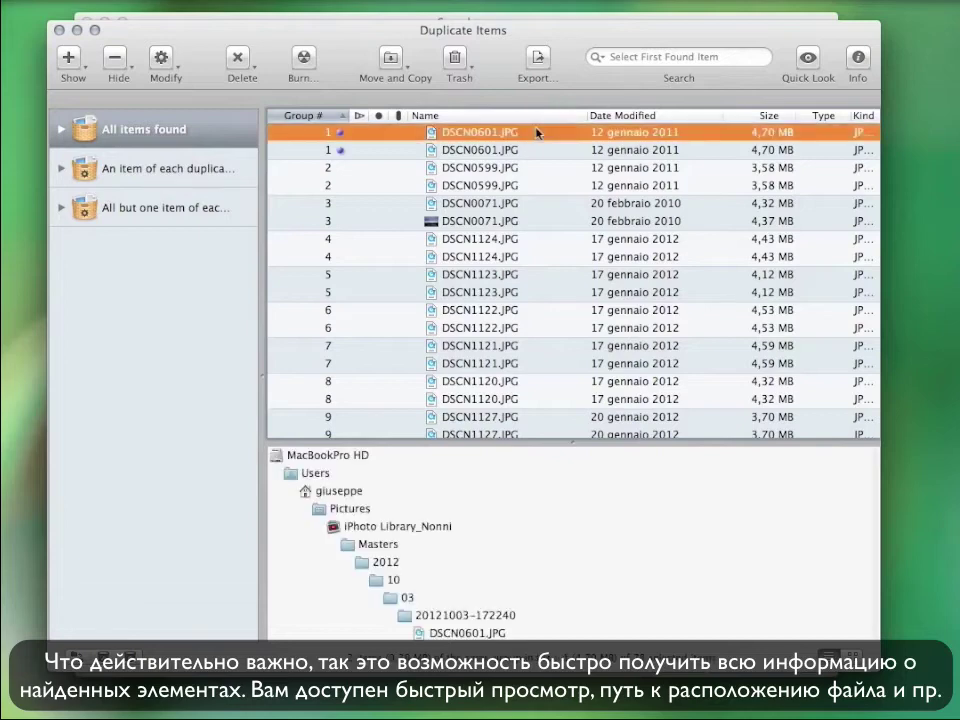
key(space)
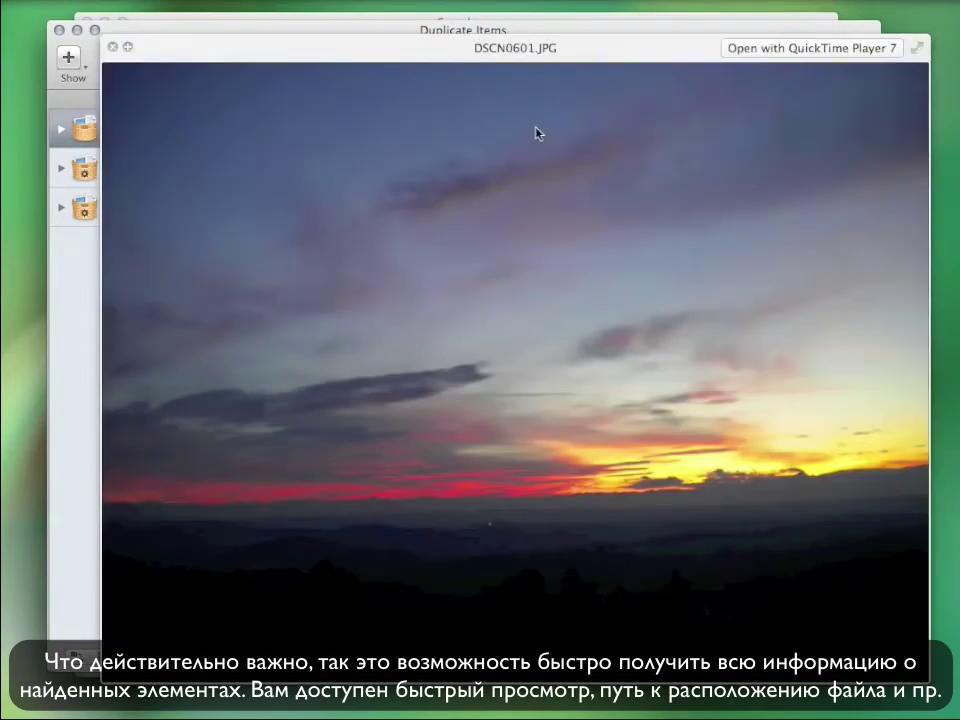
key(space)
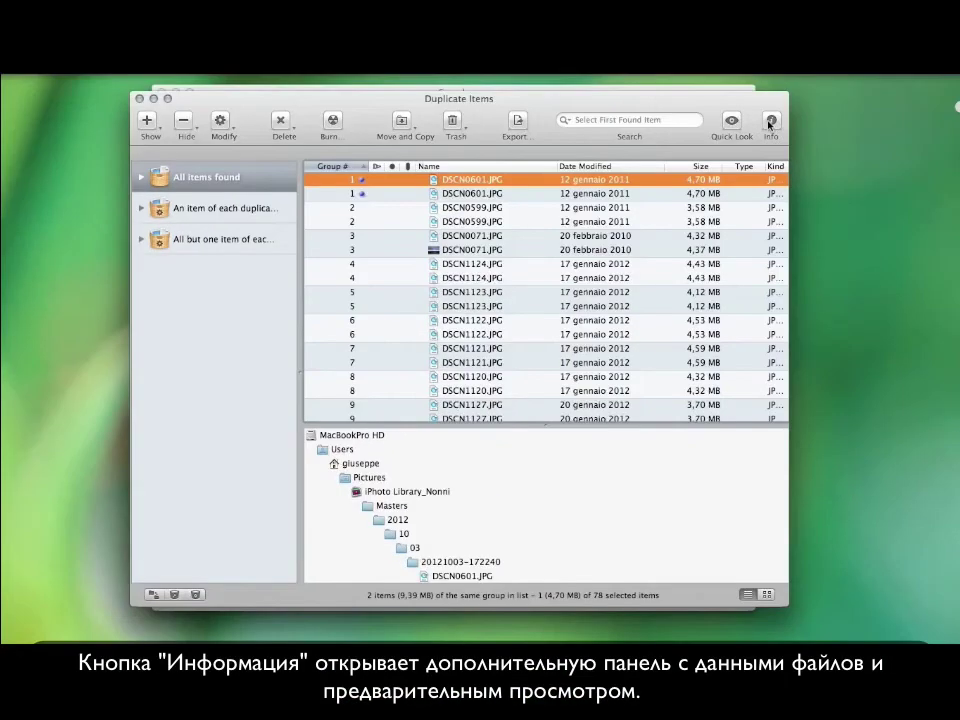
click(770, 124)
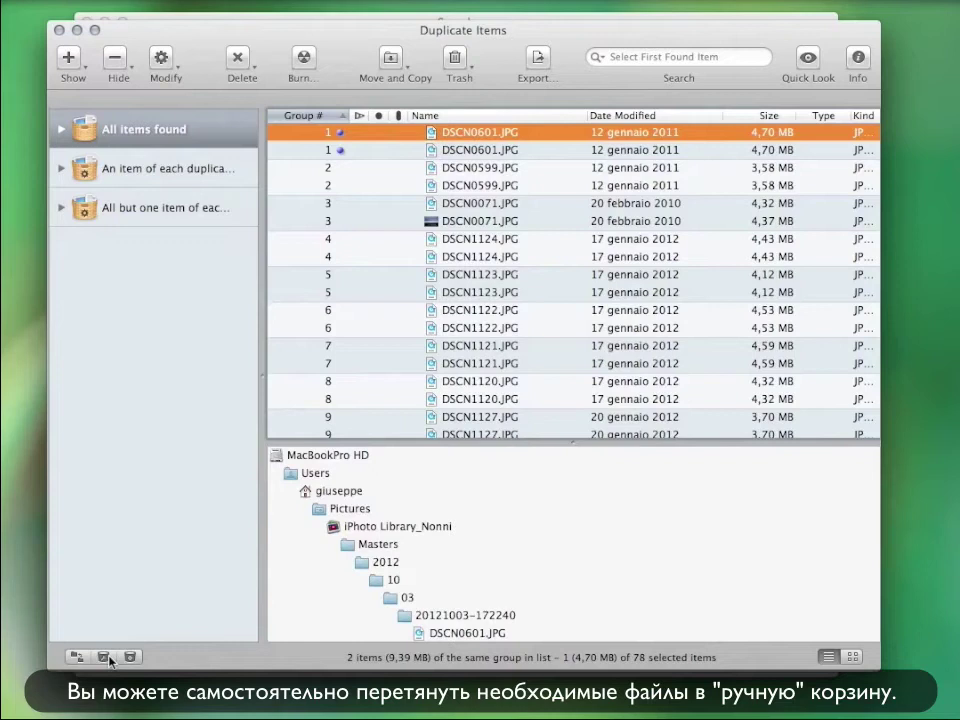
Step: Create Manual Basket # 1 and drag DSCN0601.JPG and another duplicate row into it
key(super+n)
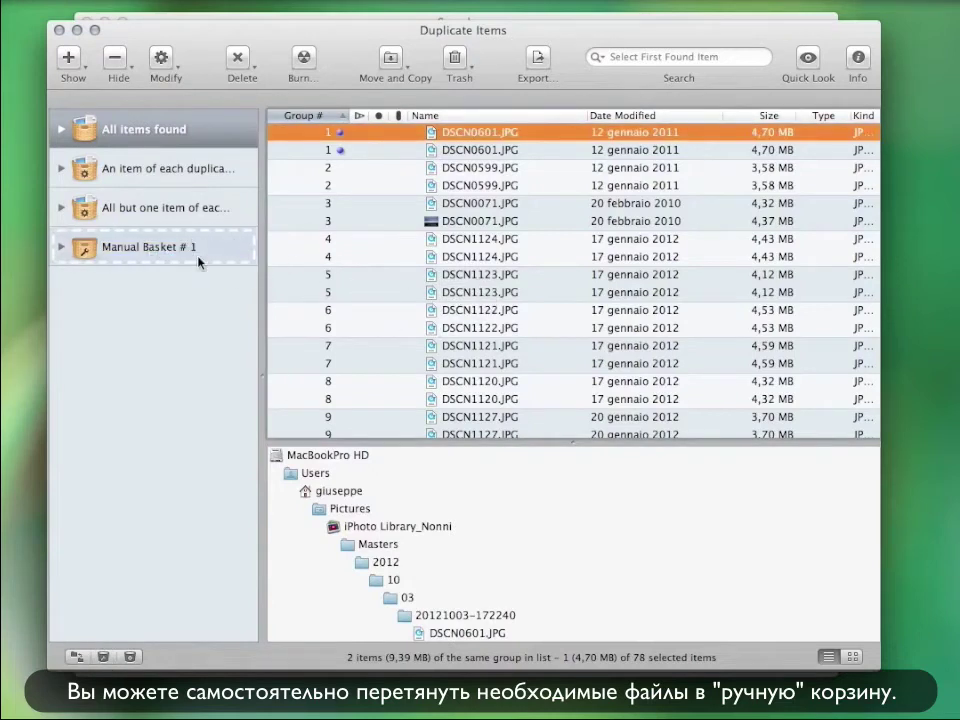
drag(470, 132, 150, 246)
drag(450, 325, 160, 246)
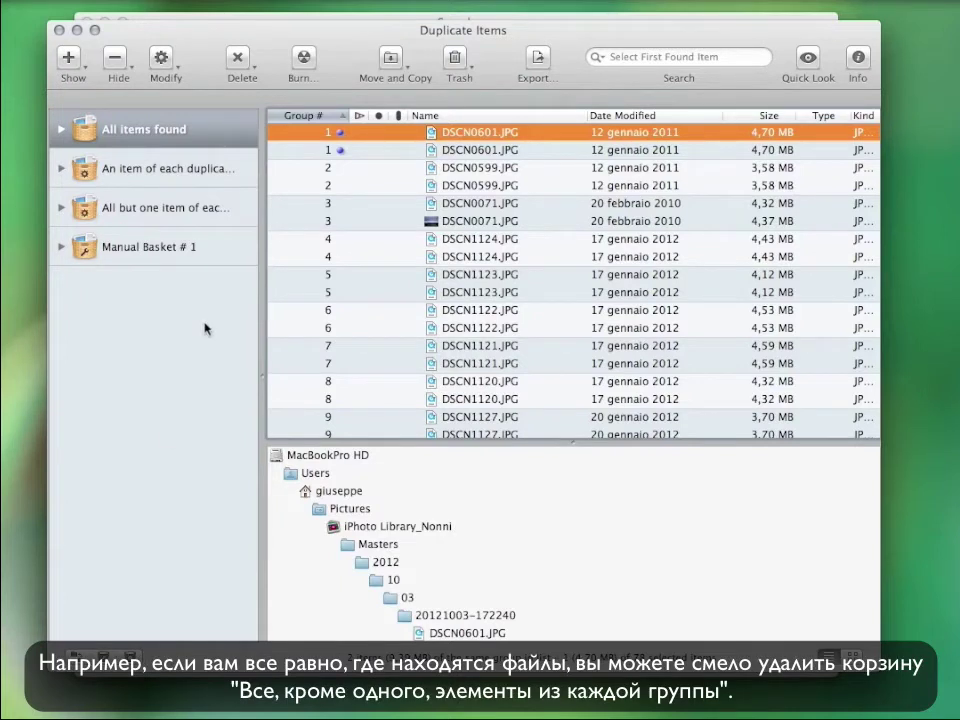
Step: Select the 'All but one item of each duplicate group' basket and widen the sidebar to show fuller names
click(205, 213)
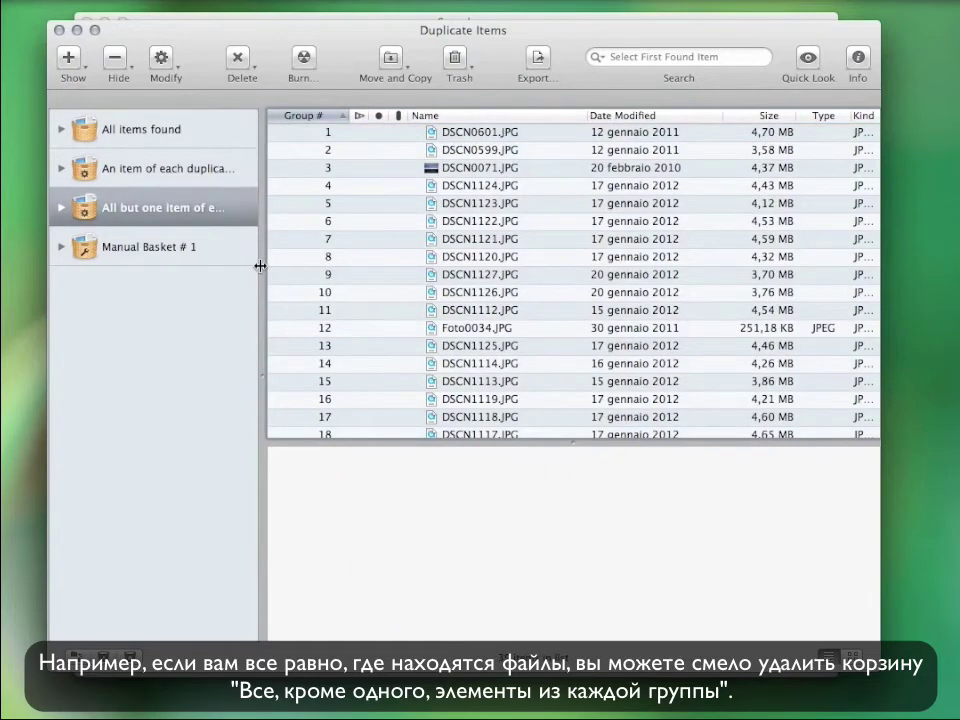
mouse_move(282, 266)
mouse_down()
mouse_move(299, 262)
mouse_move(247, 249)
mouse_up()
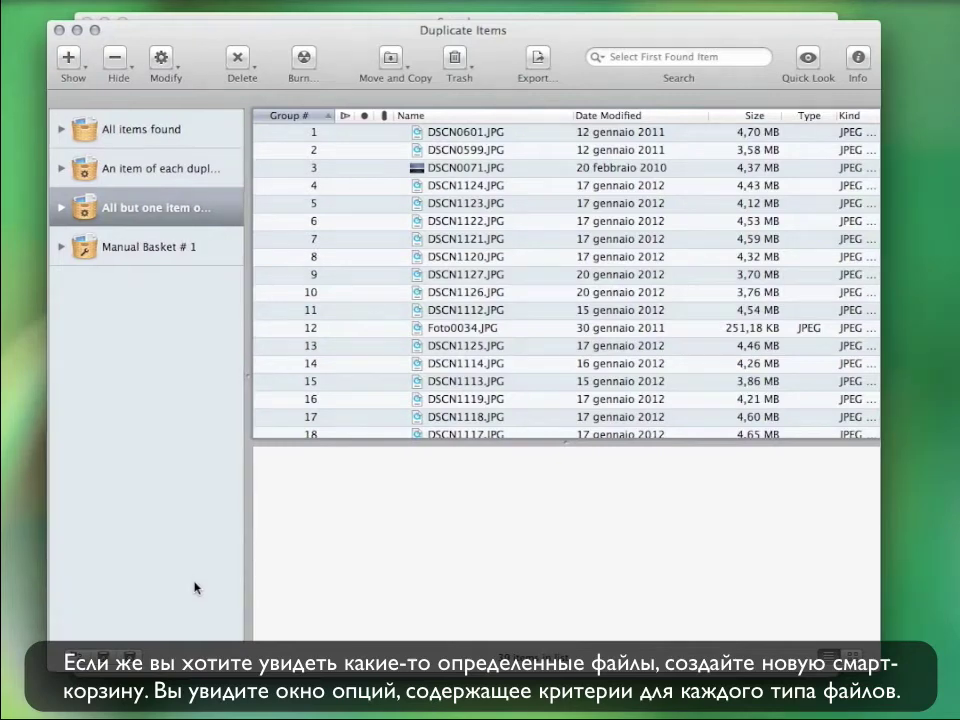
click(80, 655)
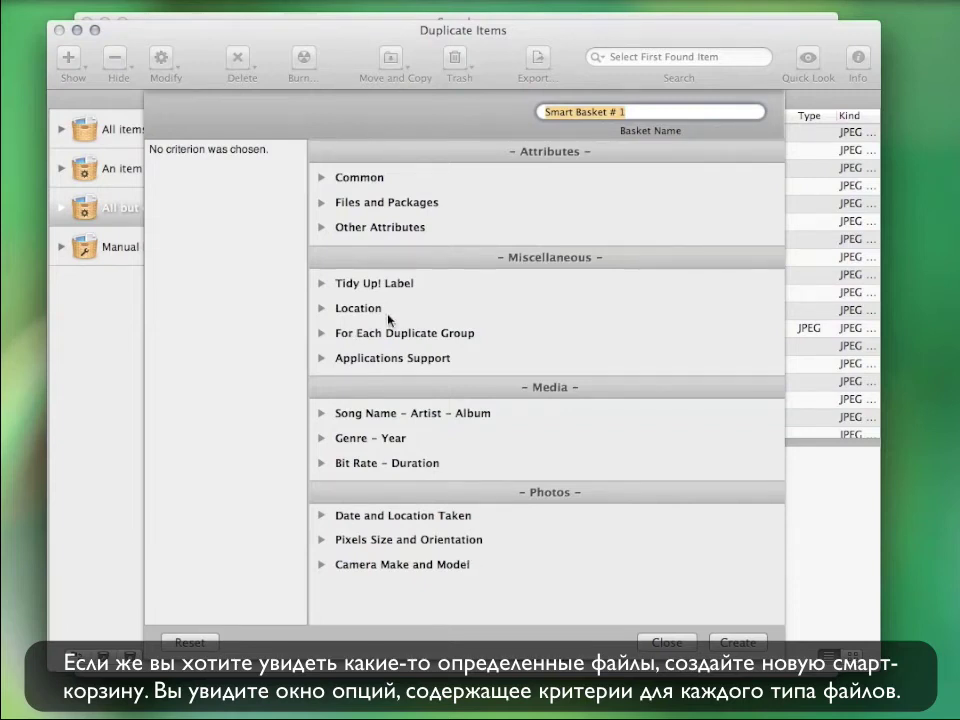
click(322, 335)
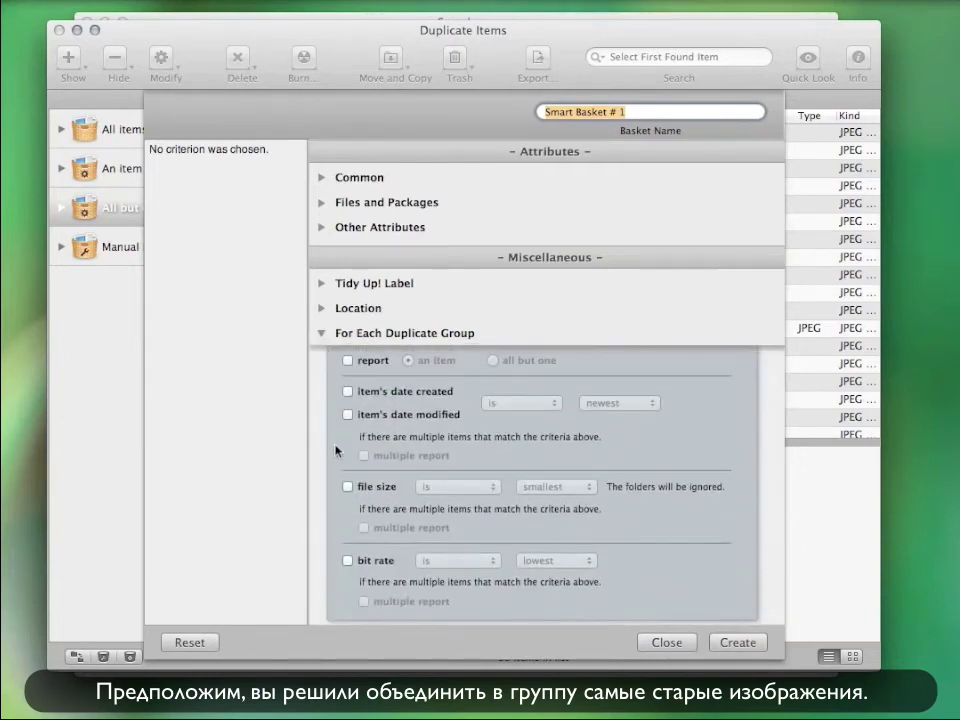
click(348, 391)
click(618, 403)
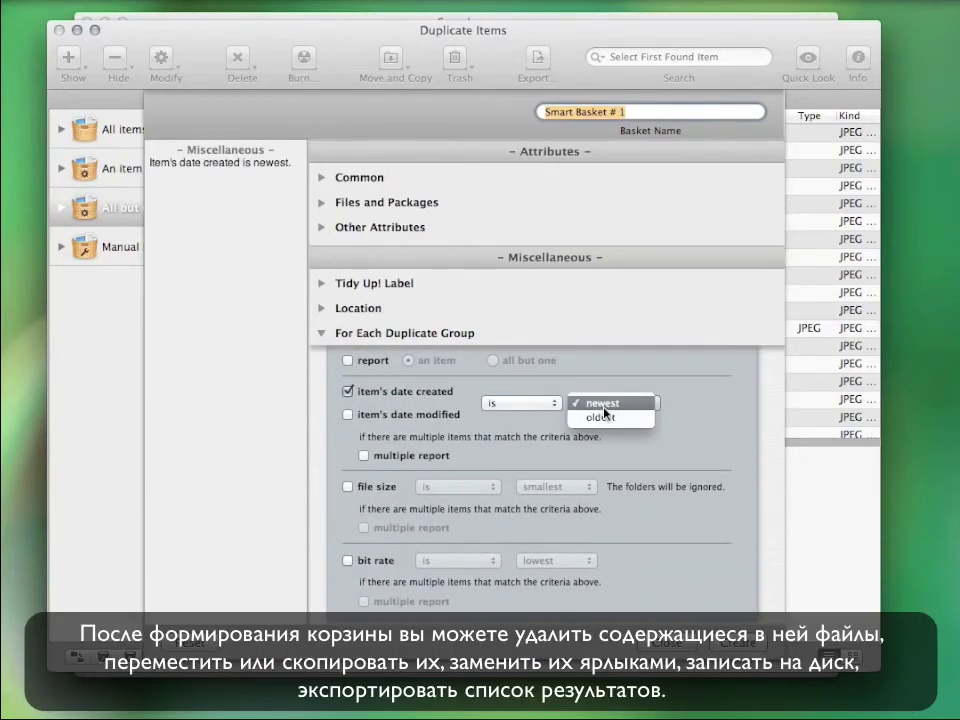
click(606, 418)
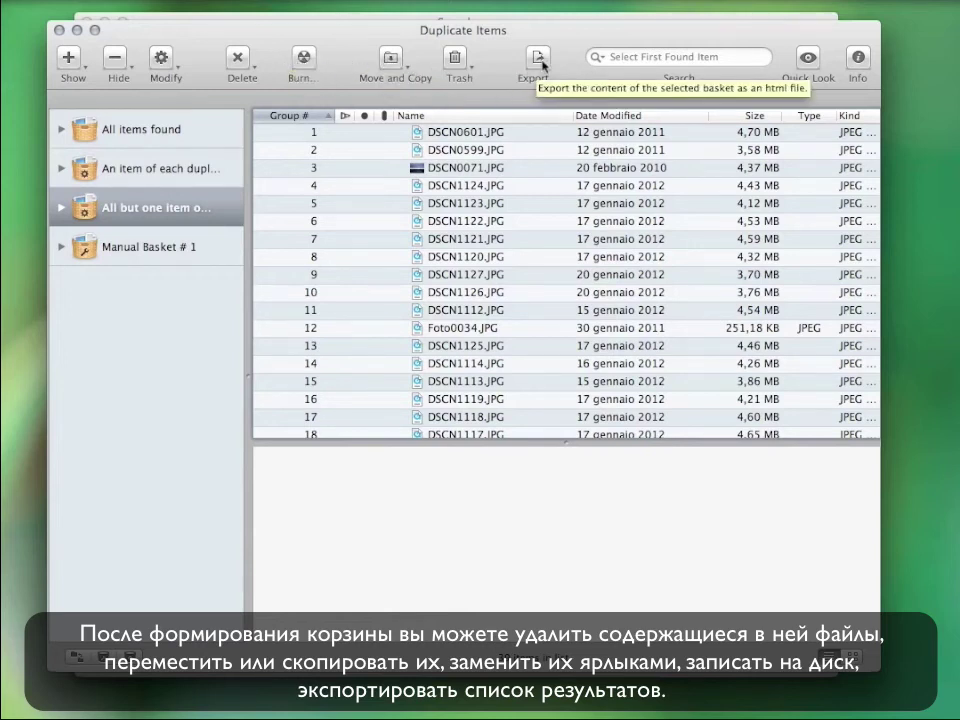
Step: Check the Trash options, then restore previously trashed files with Edit > Restore Trashed
click(459, 75)
click(484, 57)
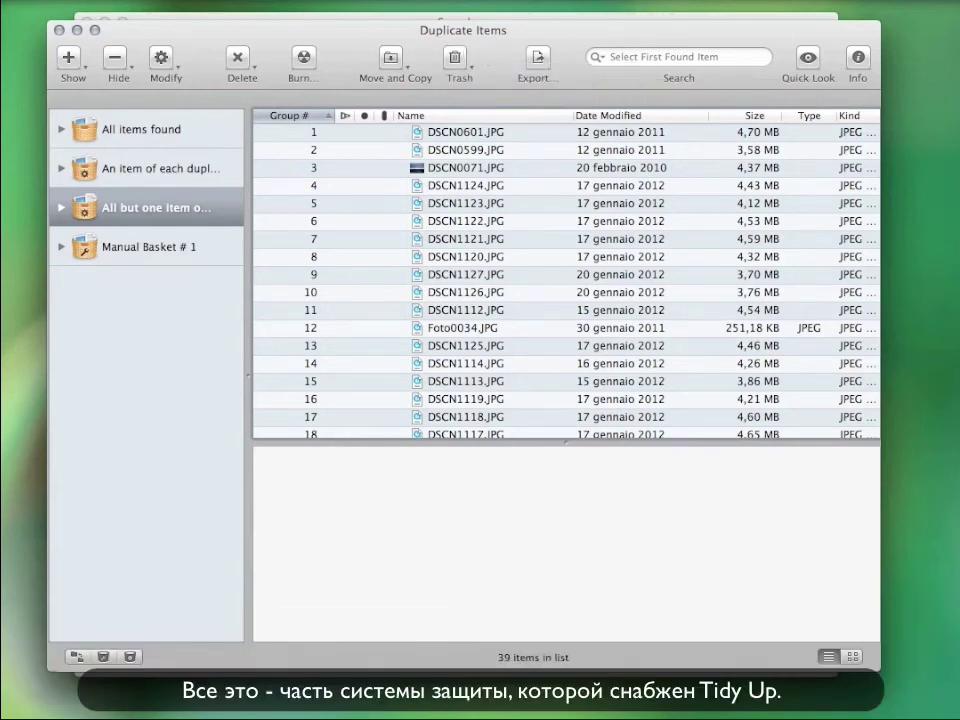
click(45, 2)
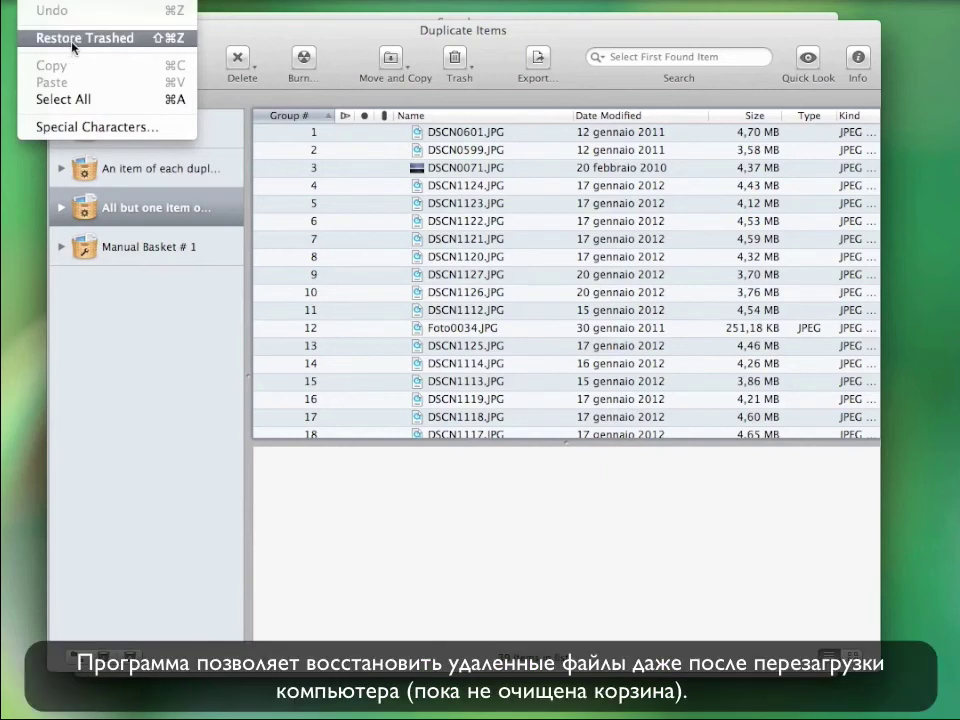
click(143, 46)
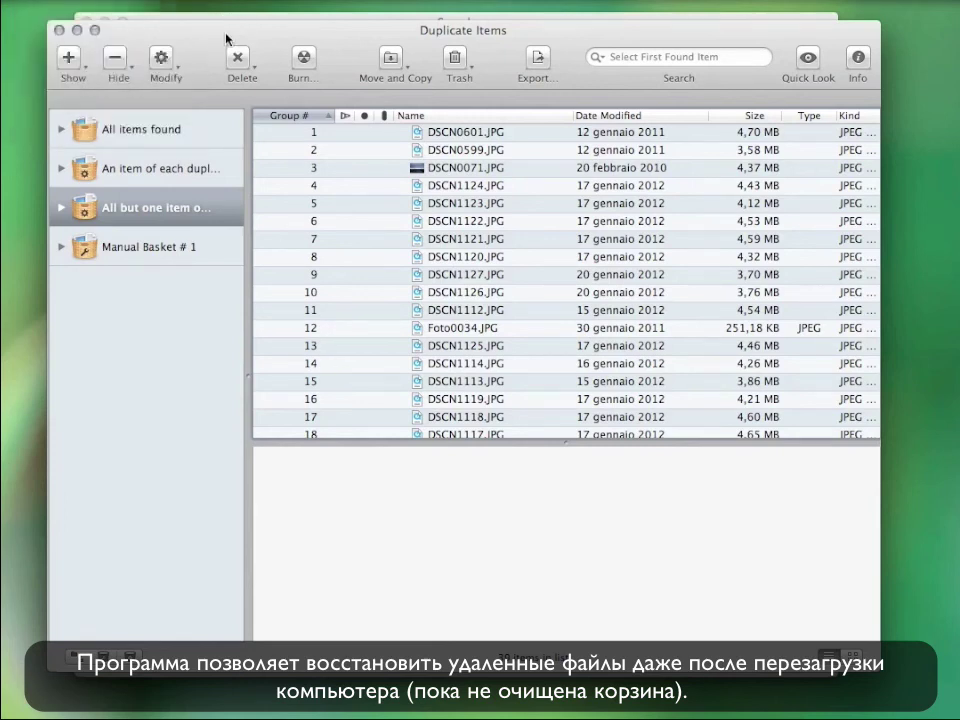